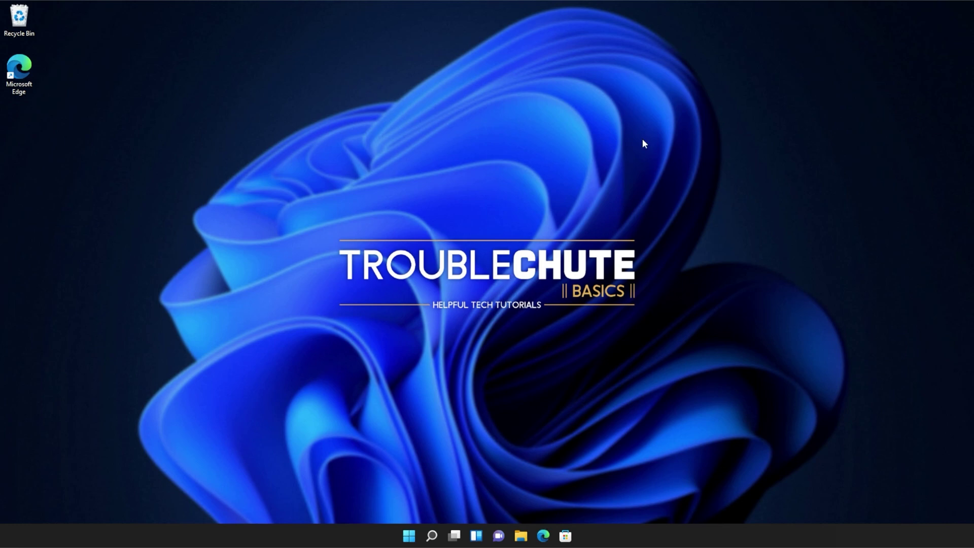
- In Edge, download VC_redist.x86.exe and VC_redist.x64.exe from the Microsoft docs page
{"action": "left_click", "coordinate": [544, 536]}
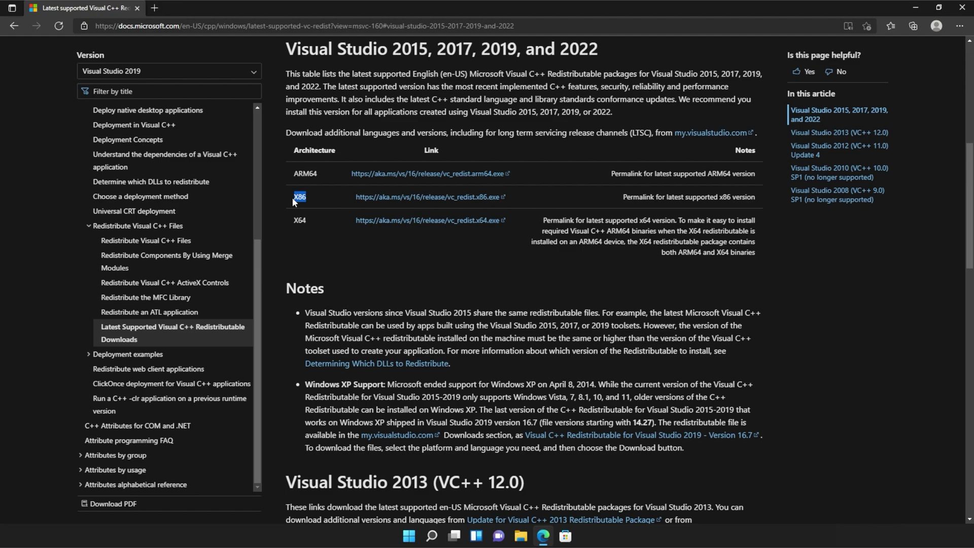
{"action": "left_click", "coordinate": [424, 202]}
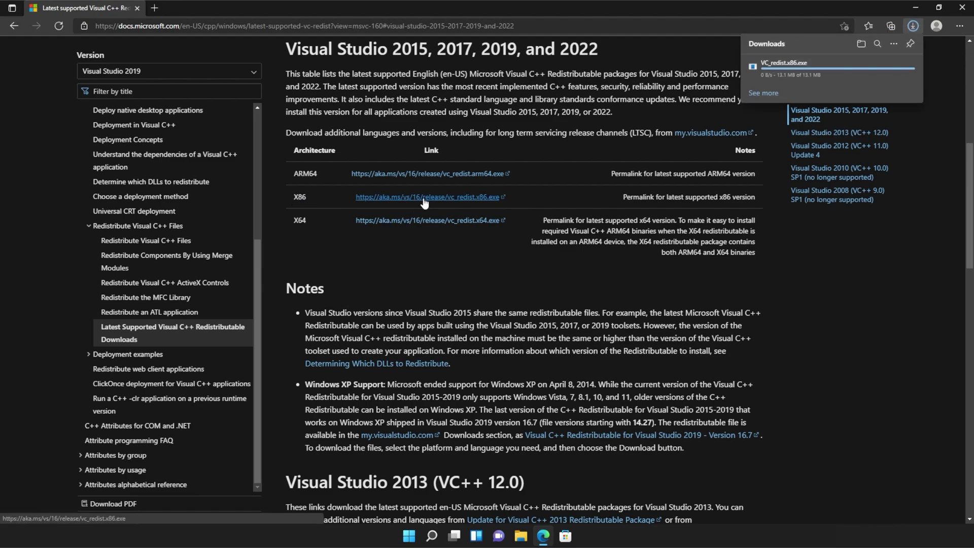
{"action": "left_click", "coordinate": [450, 223]}
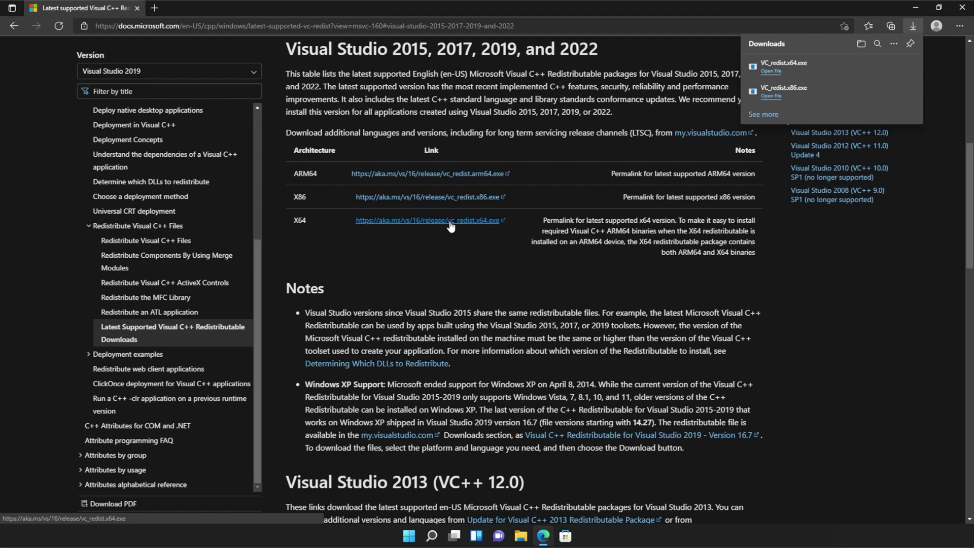
{"action": "mouse_move", "coordinate": [829, 104]}
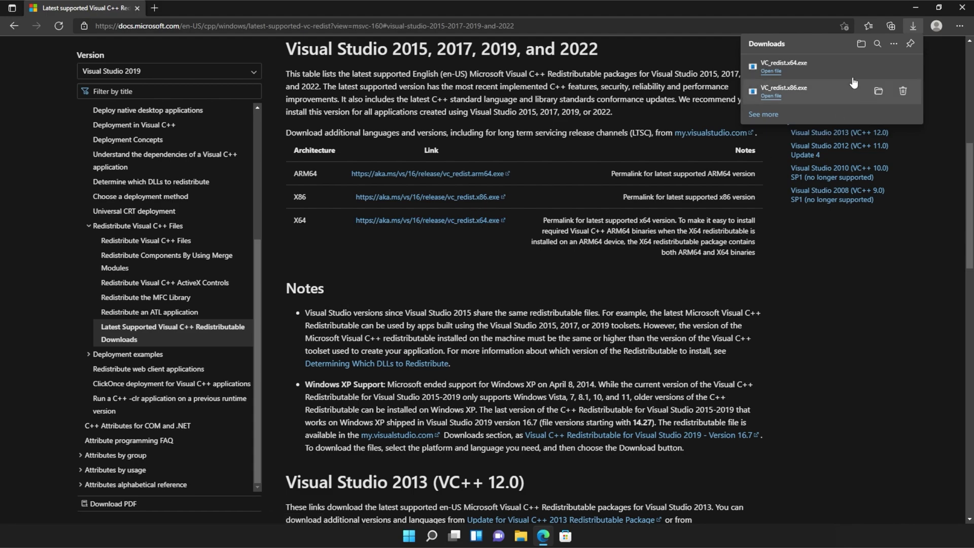
- Run VC_redist.x86.exe, accept the license, and install the x86 redistributable 14.29.30135 with admin approval
{"action": "left_click", "coordinate": [792, 97]}
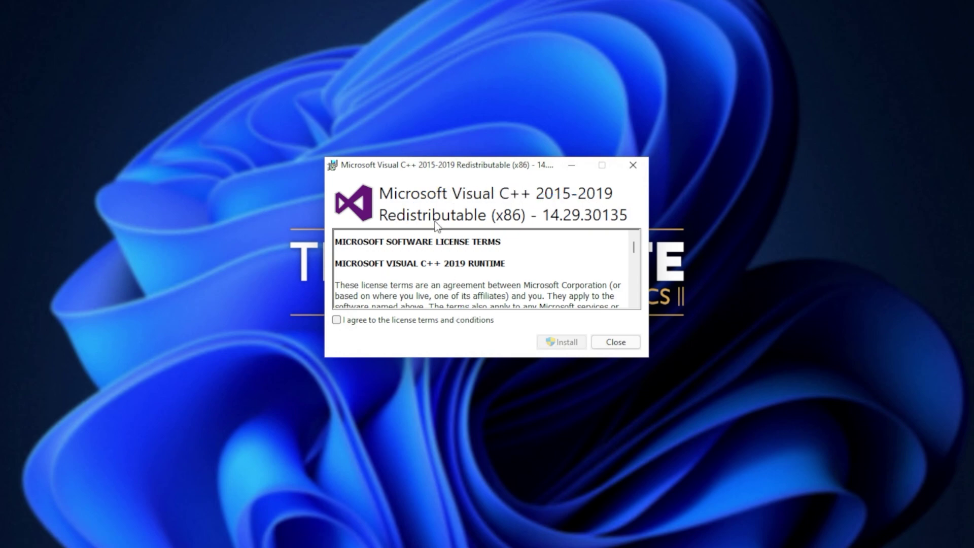
{"action": "left_click", "coordinate": [398, 322]}
{"action": "left_click", "coordinate": [565, 345]}
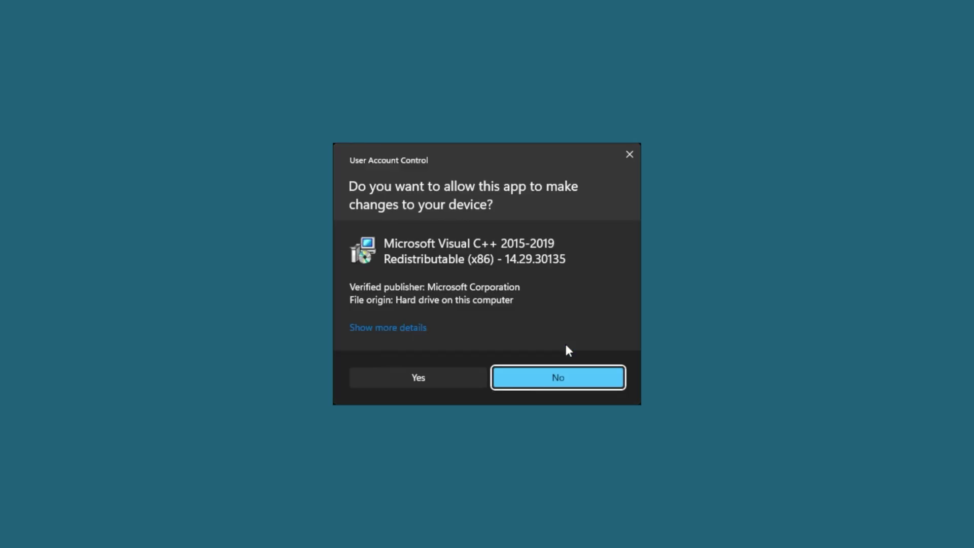
{"action": "left_click", "coordinate": [460, 378]}
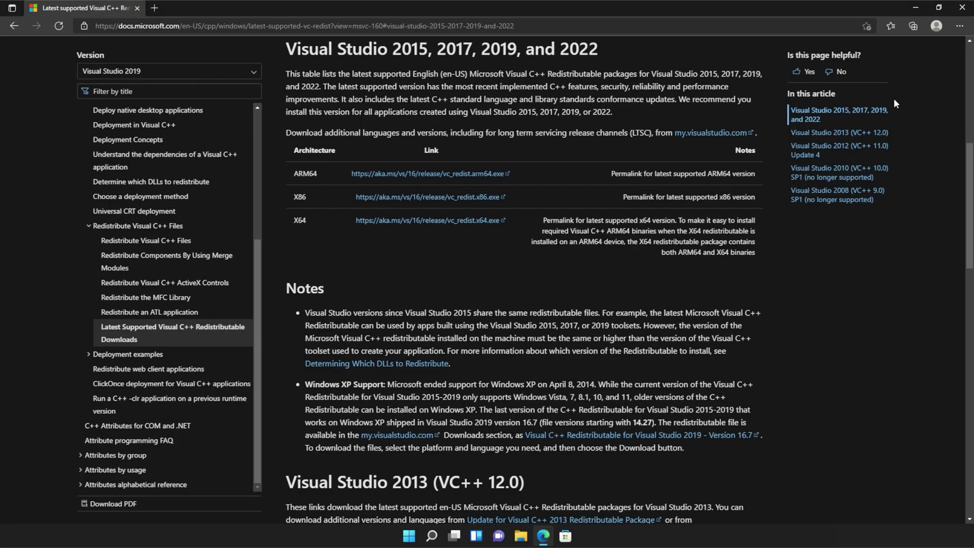
- Launch VC_redist.x64.exe from Edge downloads, accept the license, and approve the x64 install
{"action": "key", "text": "ctrl+j"}
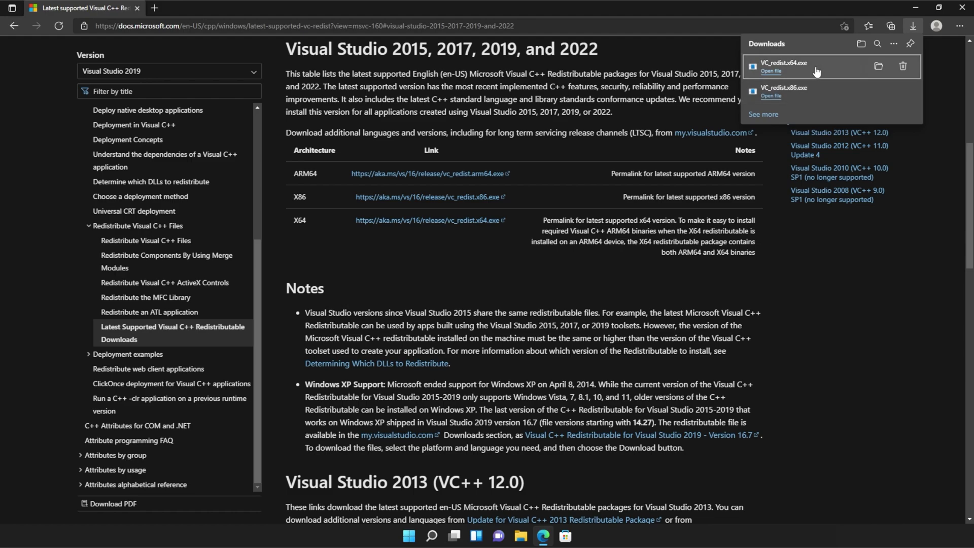
{"action": "left_click", "coordinate": [798, 69]}
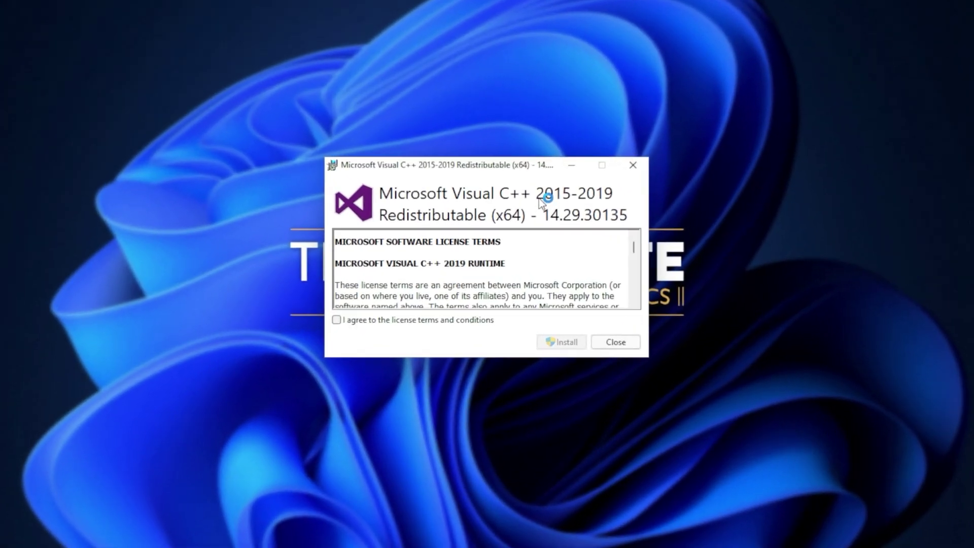
{"action": "left_click", "coordinate": [401, 319]}
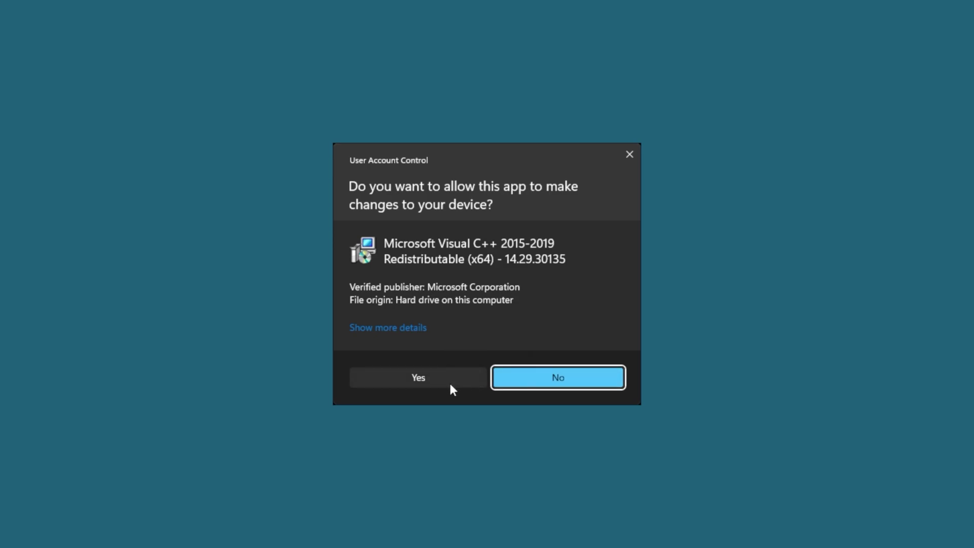
{"action": "left_click", "coordinate": [451, 384]}
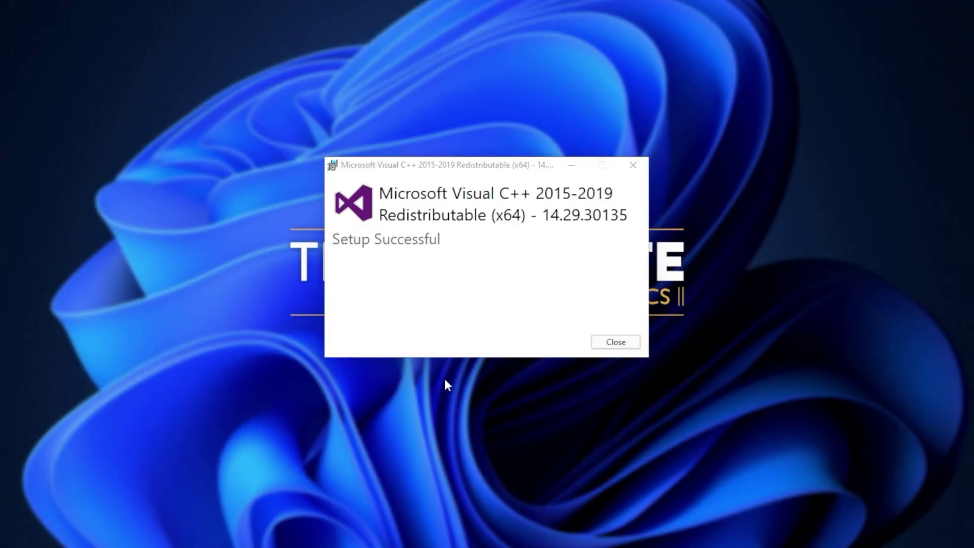
- Close the x64 setup and start Command Prompt as administrator from a Start search for 'cmd'
{"action": "left_click", "coordinate": [611, 343]}
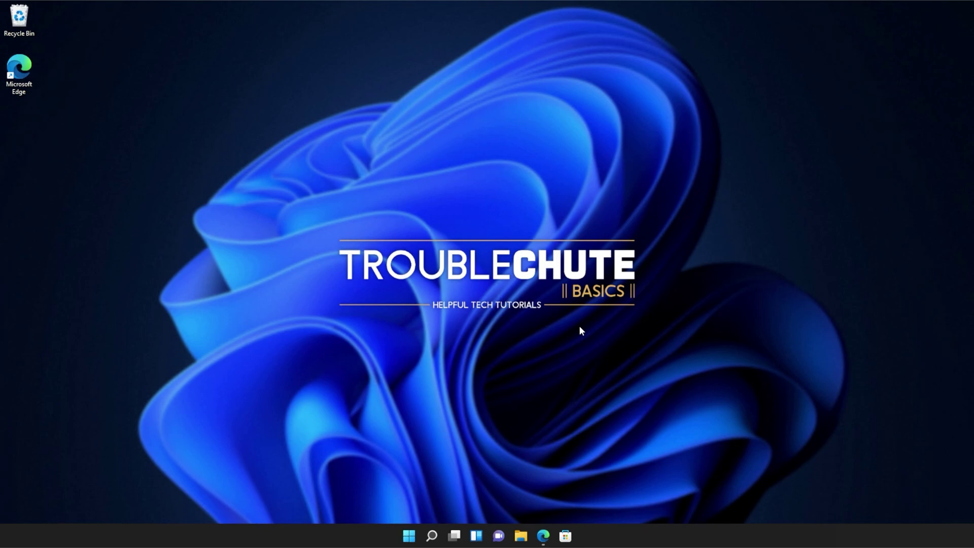
{"action": "key", "text": "super"}
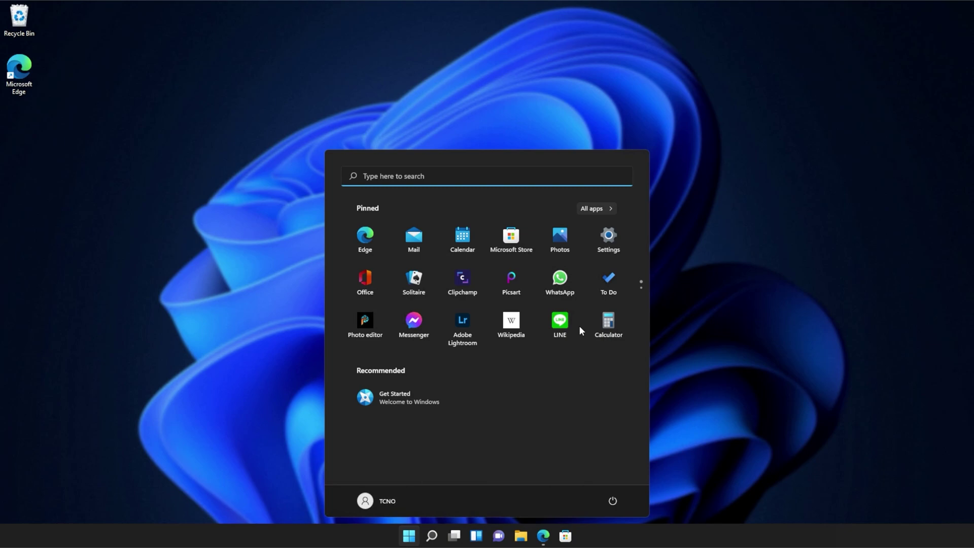
{"action": "left_click", "coordinate": [407, 178]}
{"action": "type", "text": "cmd"}
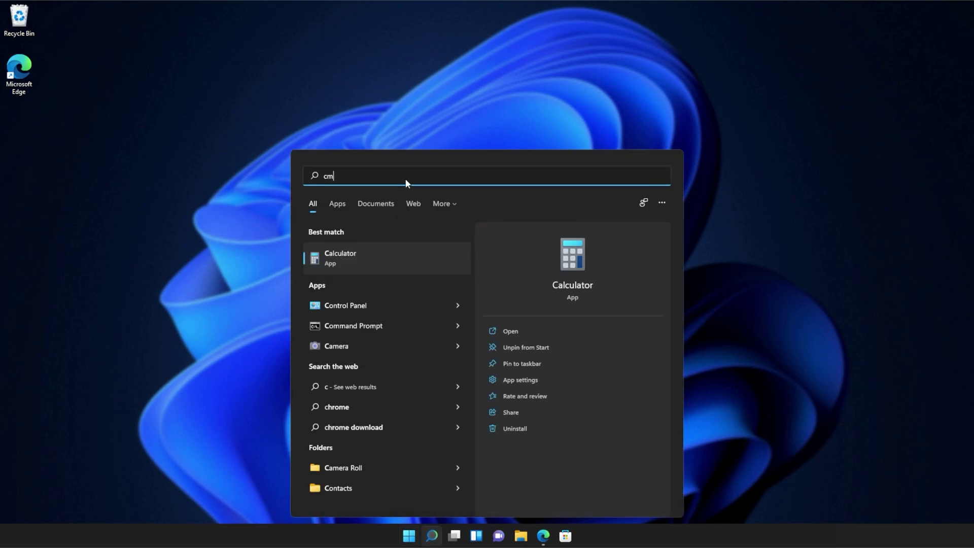
{"action": "right_click", "coordinate": [400, 254]}
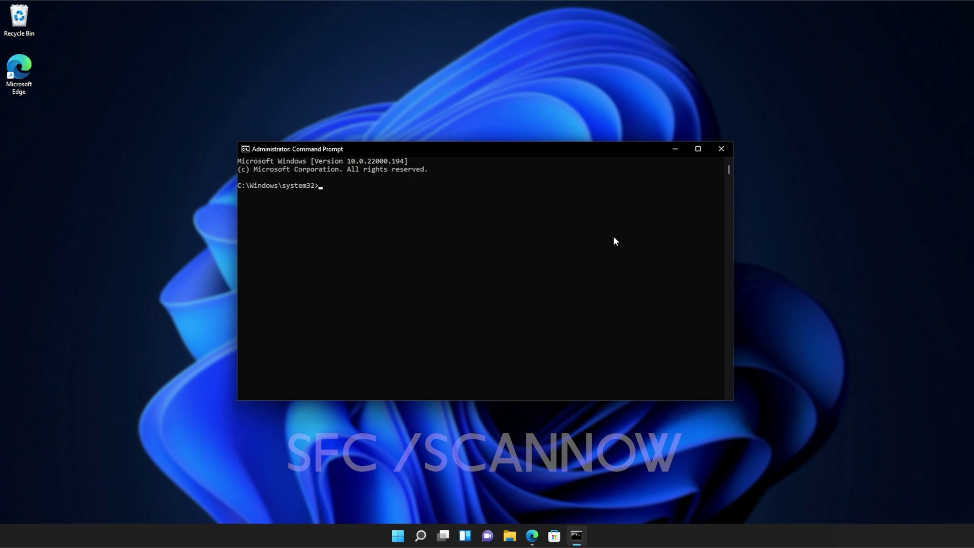
- Run sfc /scannow in the administrator Command Prompt
{"action": "type", "text": "sfc"}
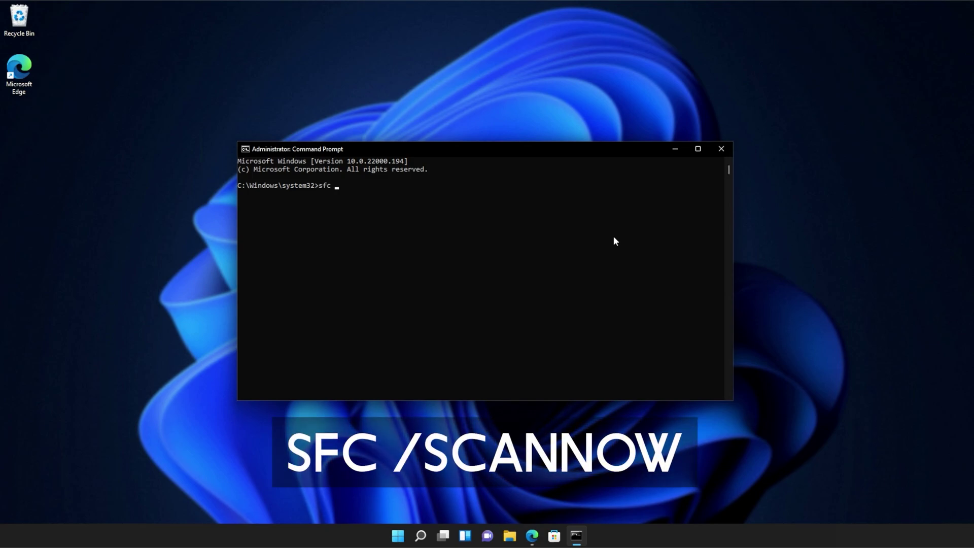
{"action": "type", "text": " /scannow"}
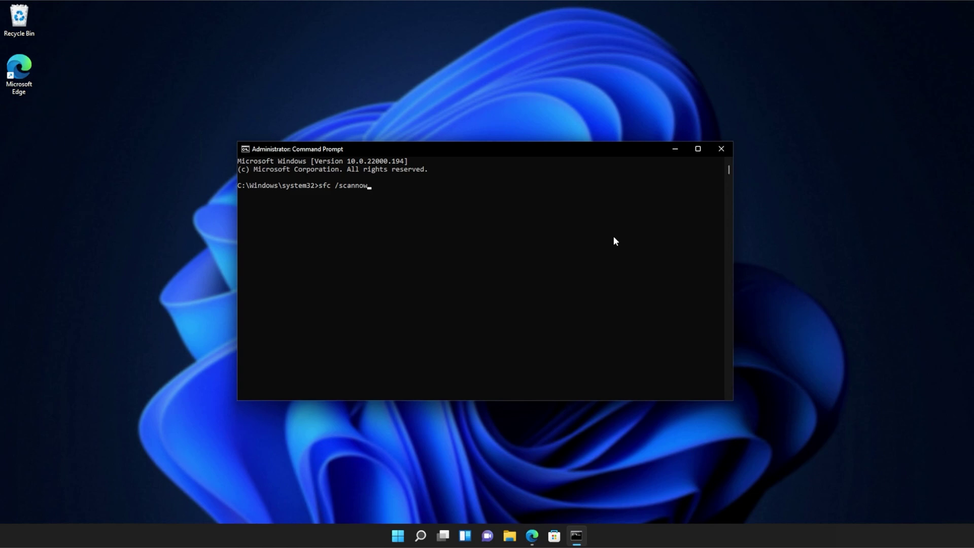
{"action": "key", "text": "Return"}
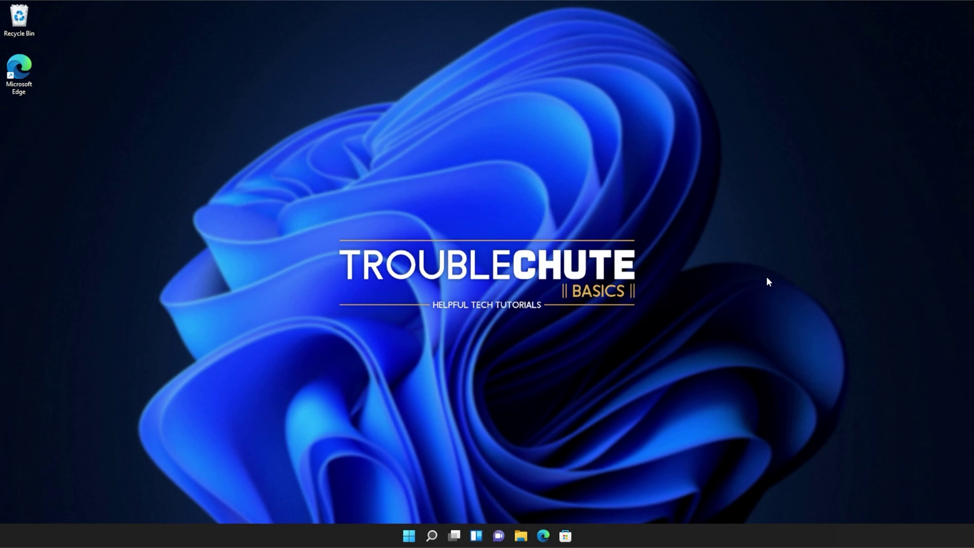
- Browse C:\Program Files (x86) to Edge's Application\94.0.992.38 folder and move that window right
{"action": "left_click", "coordinate": [522, 535]}
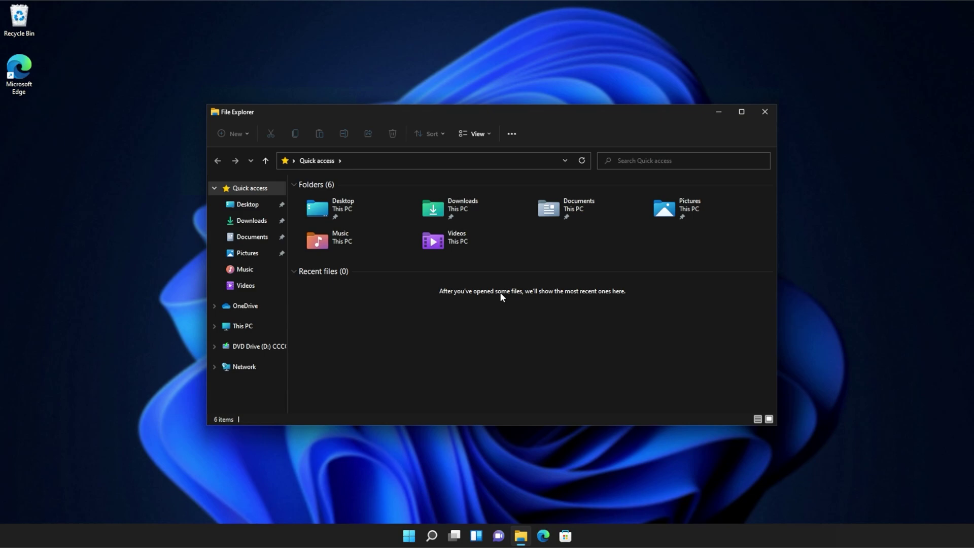
{"action": "left_click", "coordinate": [245, 326]}
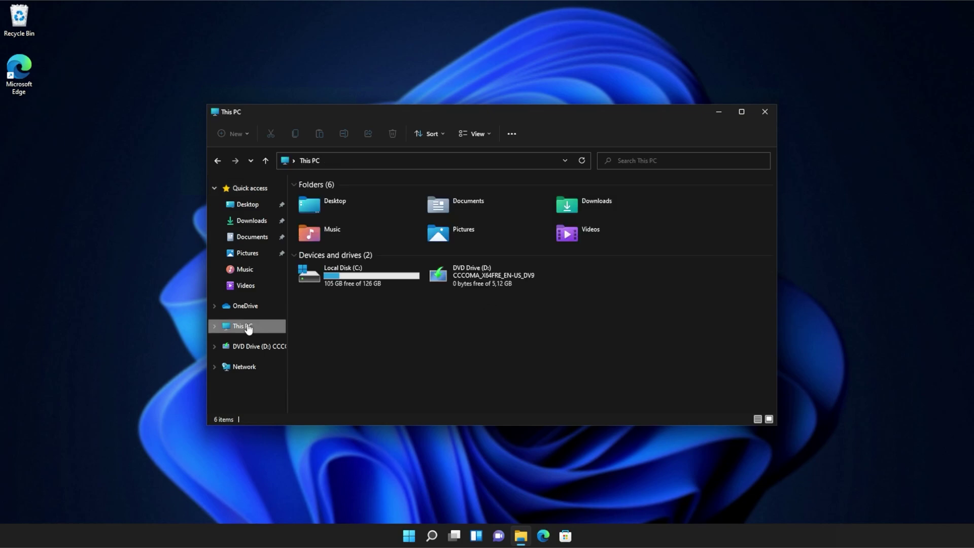
{"action": "double_click", "coordinate": [353, 279]}
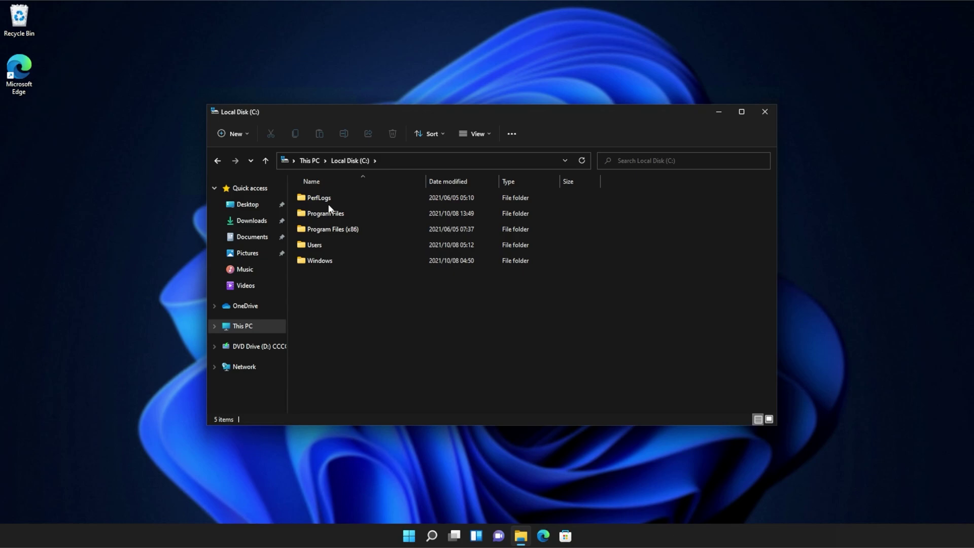
{"action": "left_click", "coordinate": [338, 226]}
{"action": "double_click", "coordinate": [339, 227]}
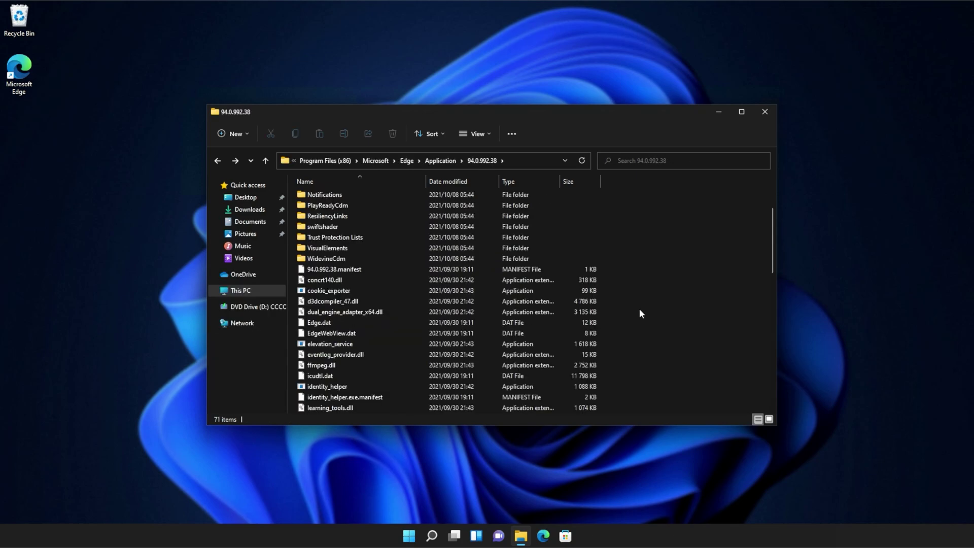
{"action": "scroll", "coordinate": [639, 310], "scroll_direction": "down", "scroll_amount": 1}
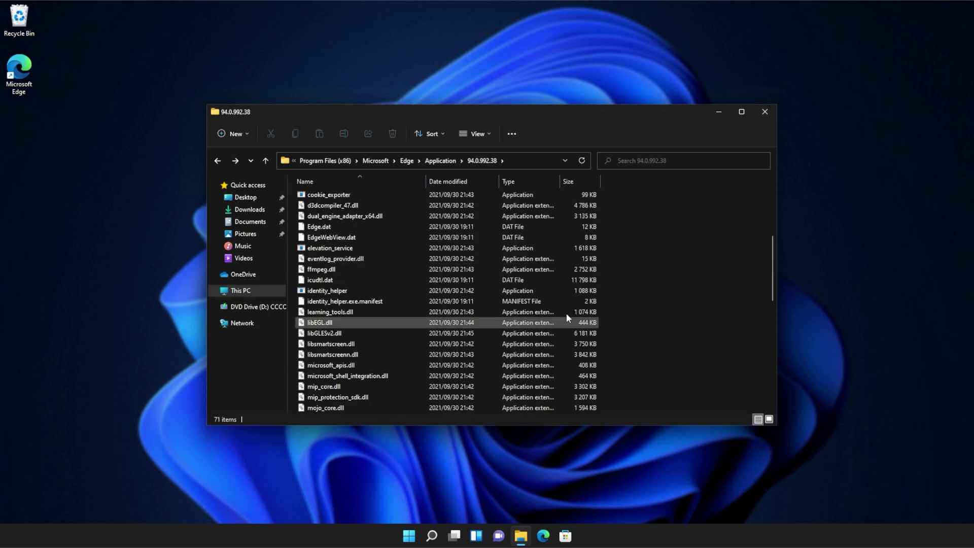
{"action": "scroll", "coordinate": [535, 267], "scroll_direction": "down", "scroll_amount": 2}
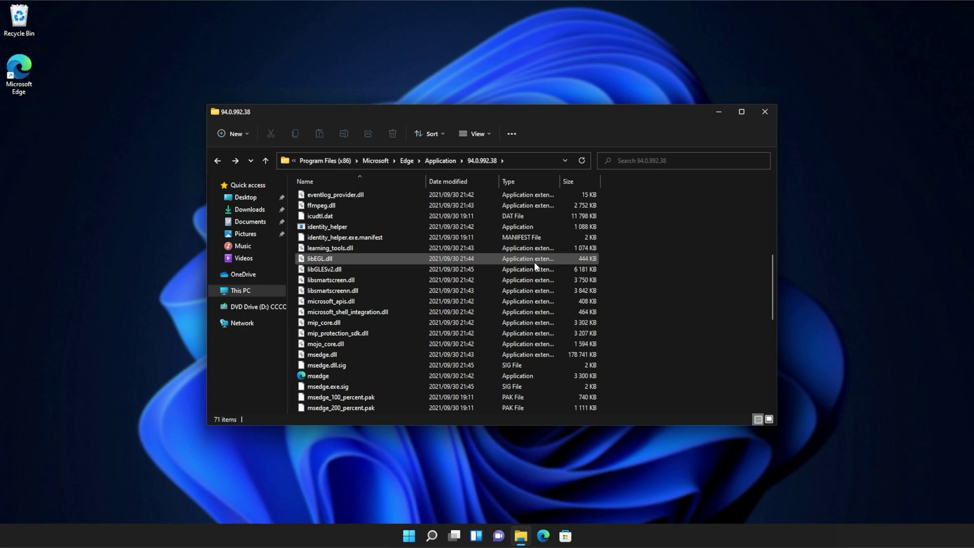
{"action": "scroll", "coordinate": [535, 267], "scroll_direction": "up", "scroll_amount": 3}
{"action": "scroll", "coordinate": [535, 267], "scroll_direction": "up", "scroll_amount": 2}
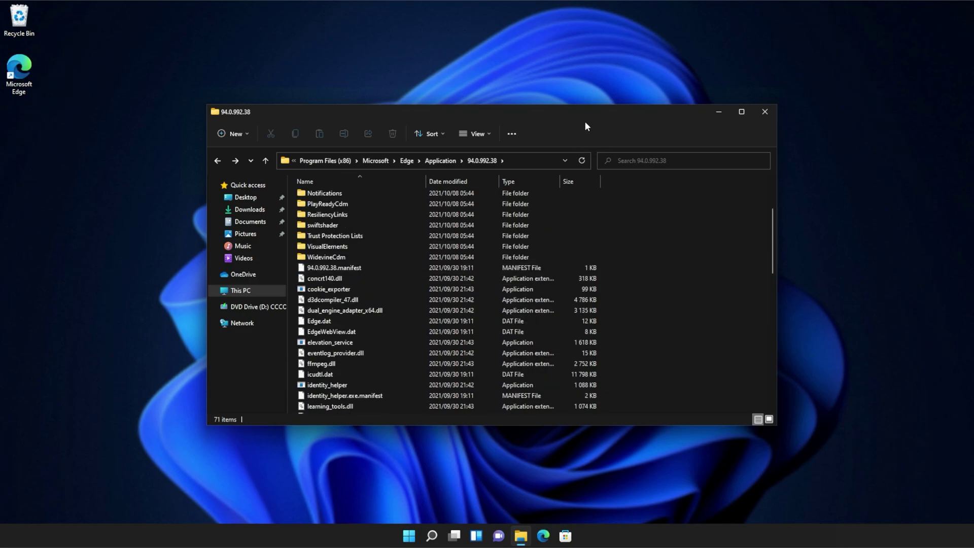
{"action": "left_click_drag", "start_coordinate": [370, 113], "coordinate": [558, 116]}
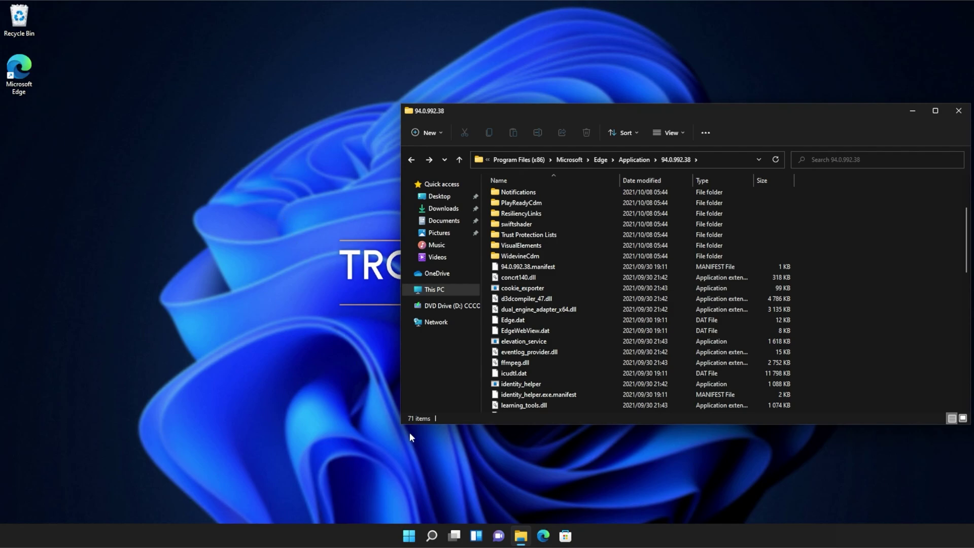
- Open a new File Explorer window and navigate to C:\Windows\System32\downlevel
{"action": "right_click", "coordinate": [521, 536]}
{"action": "left_click", "coordinate": [529, 478]}
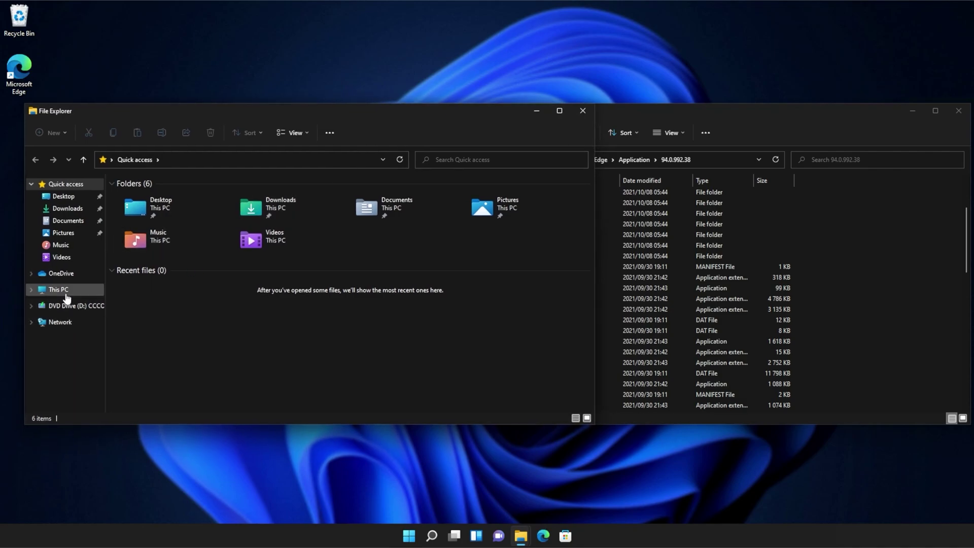
{"action": "left_click", "coordinate": [66, 294]}
{"action": "double_click", "coordinate": [166, 280]}
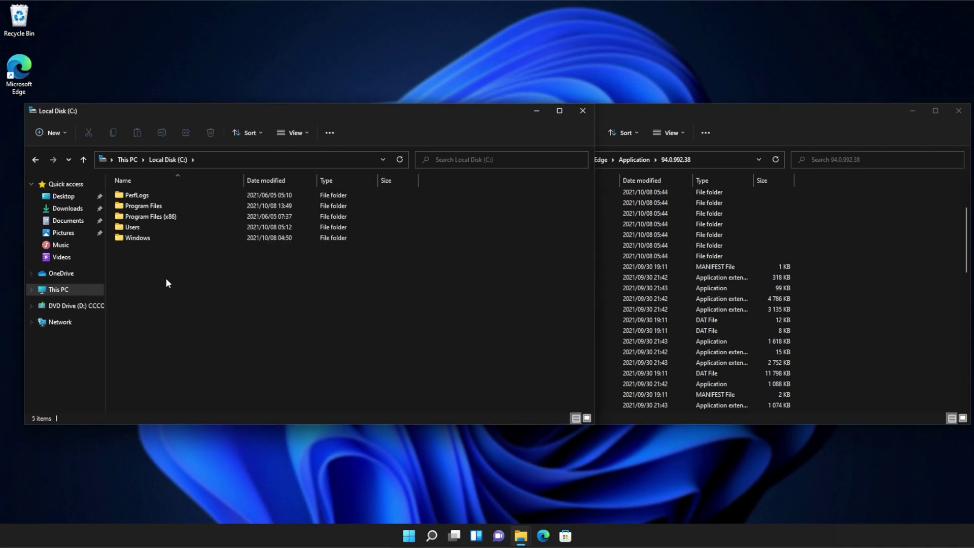
{"action": "double_click", "coordinate": [152, 238]}
{"action": "scroll", "coordinate": [157, 274], "scroll_direction": "down", "scroll_amount": 8}
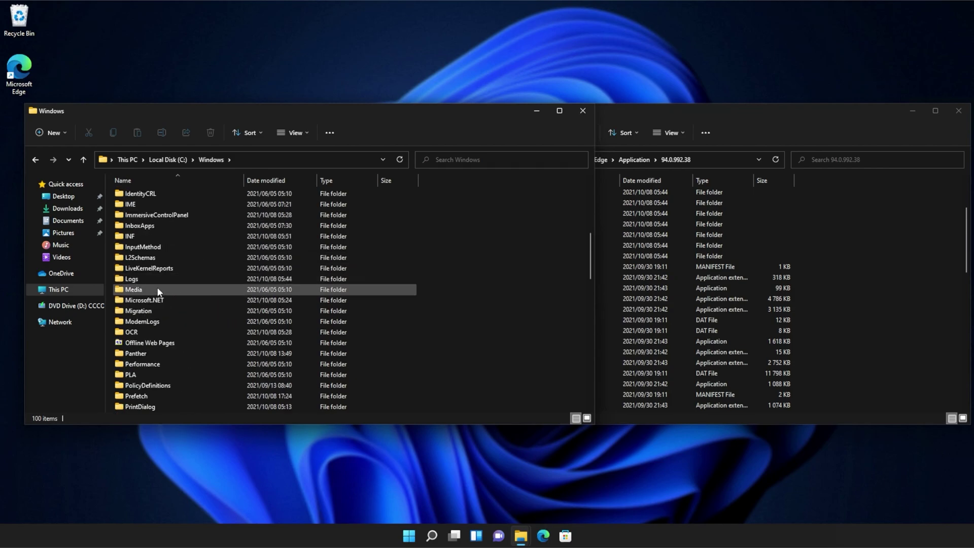
{"action": "scroll", "coordinate": [156, 297], "scroll_direction": "down", "scroll_amount": 10}
{"action": "left_click", "coordinate": [158, 303]}
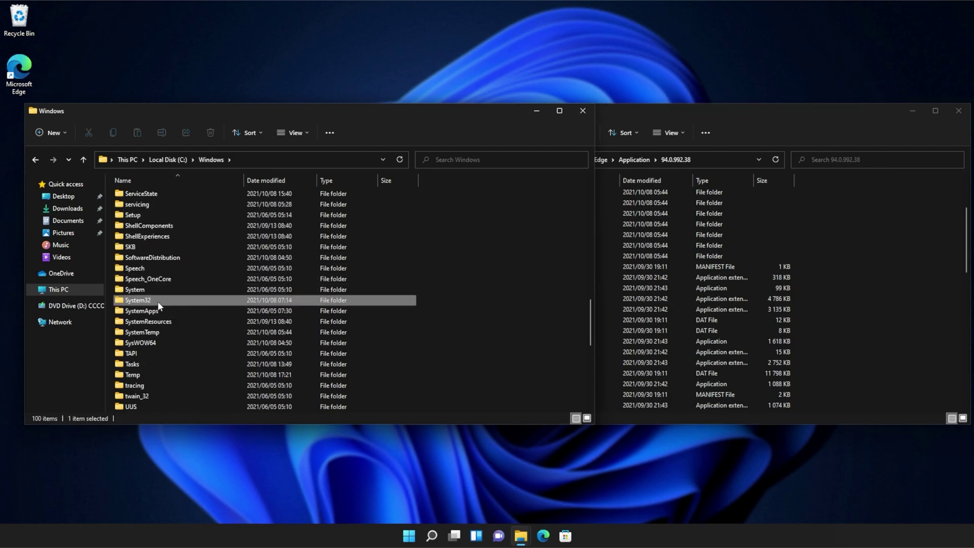
{"action": "double_click", "coordinate": [158, 302]}
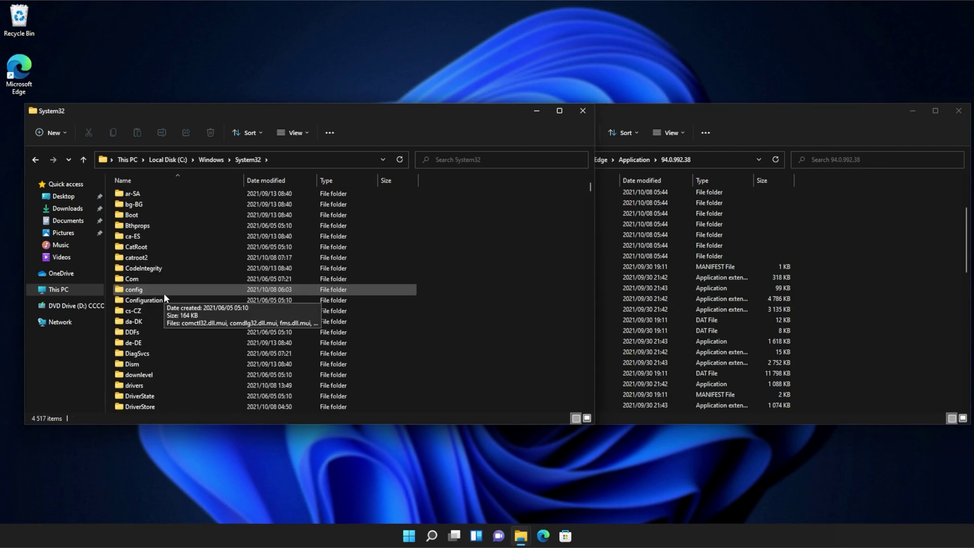
{"action": "scroll", "coordinate": [164, 297], "scroll_direction": "down", "scroll_amount": 7}
{"action": "left_click", "coordinate": [169, 218]}
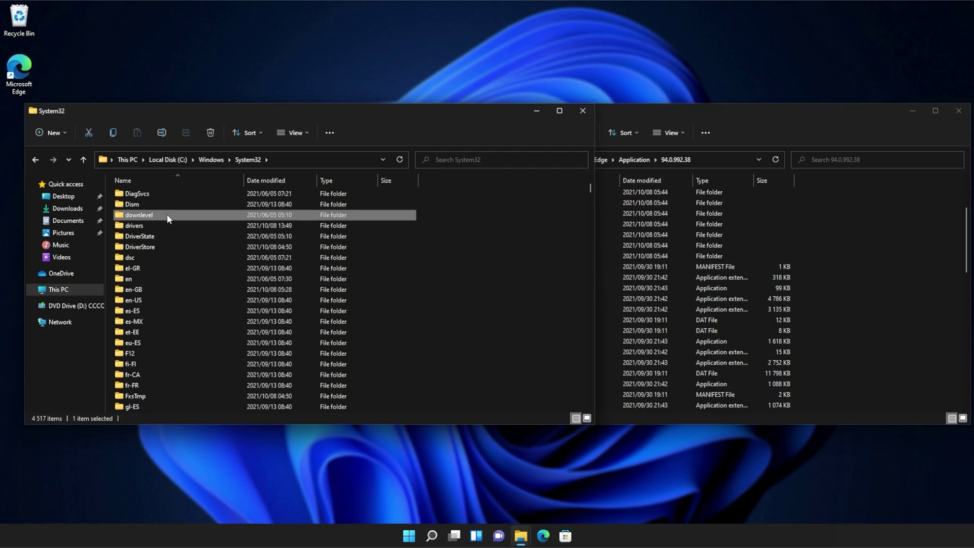
{"action": "double_click", "coordinate": [168, 218]}
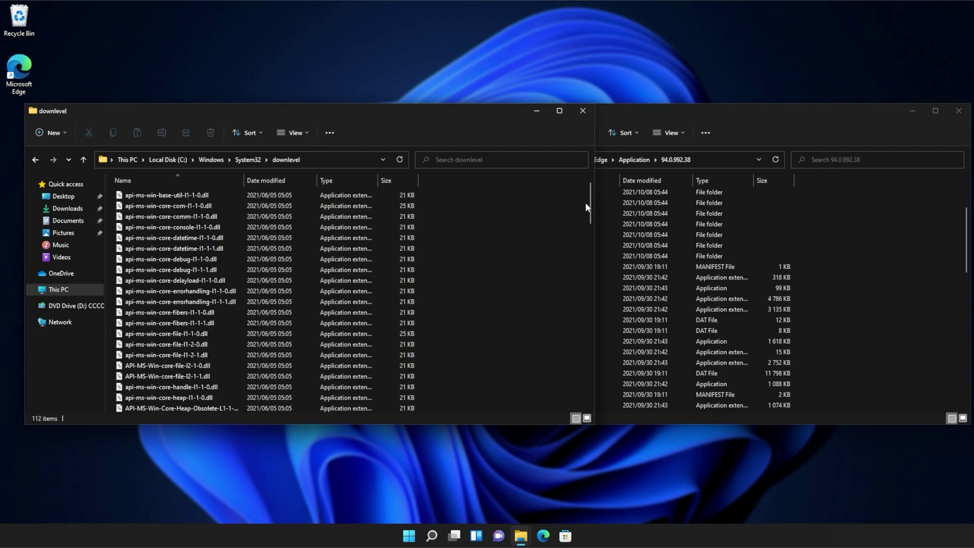
- Copy api-ms-win-core-console-l1-1-0.dll into the 94.0.992.38 folder, granting administrator permission
{"action": "left_click_drag", "start_coordinate": [590, 204], "coordinate": [586, 178]}
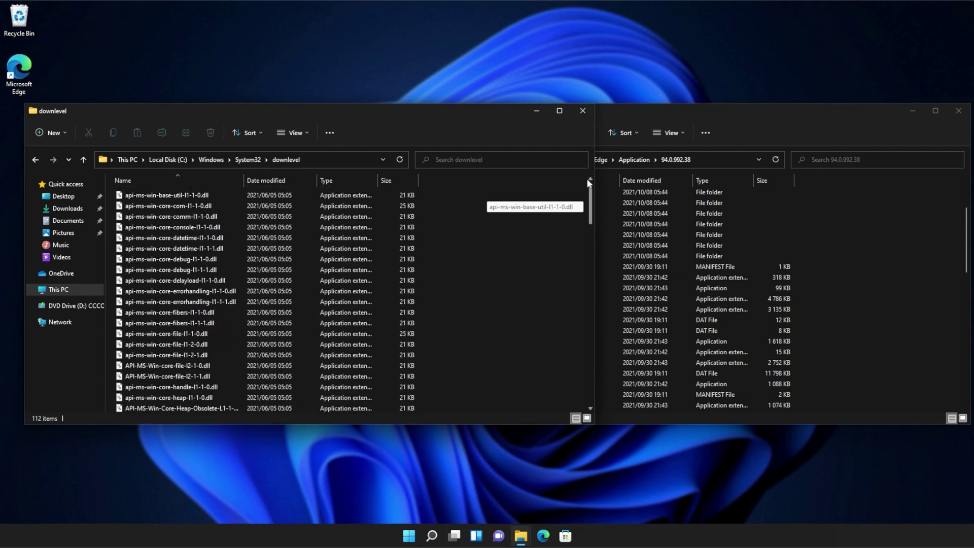
{"action": "left_click", "coordinate": [390, 227]}
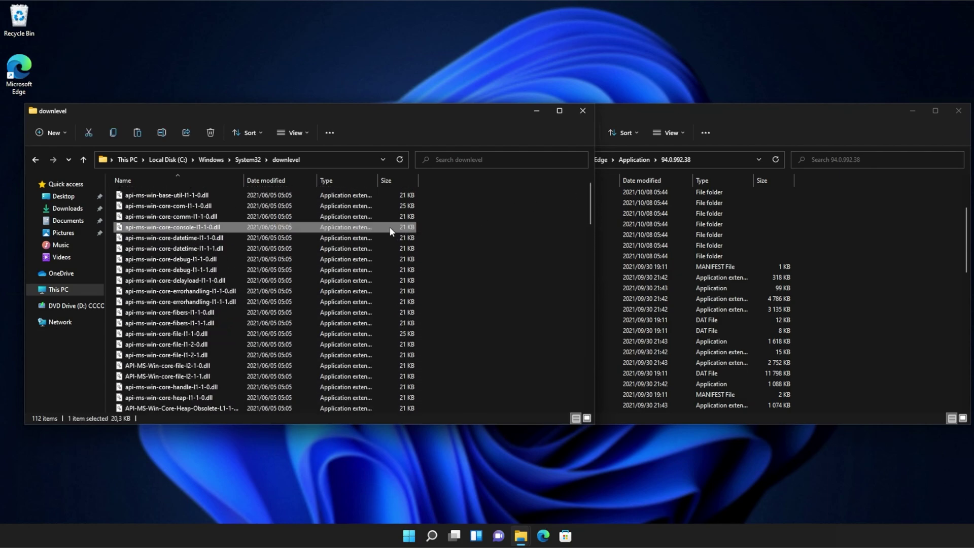
{"action": "left_click_drag", "start_coordinate": [389, 226], "coordinate": [843, 301]}
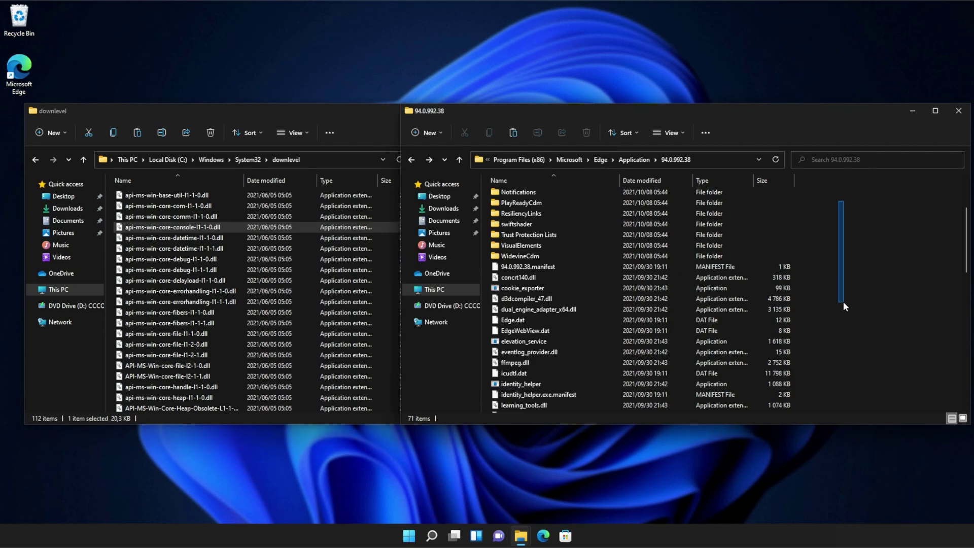
{"action": "left_click", "coordinate": [464, 198]}
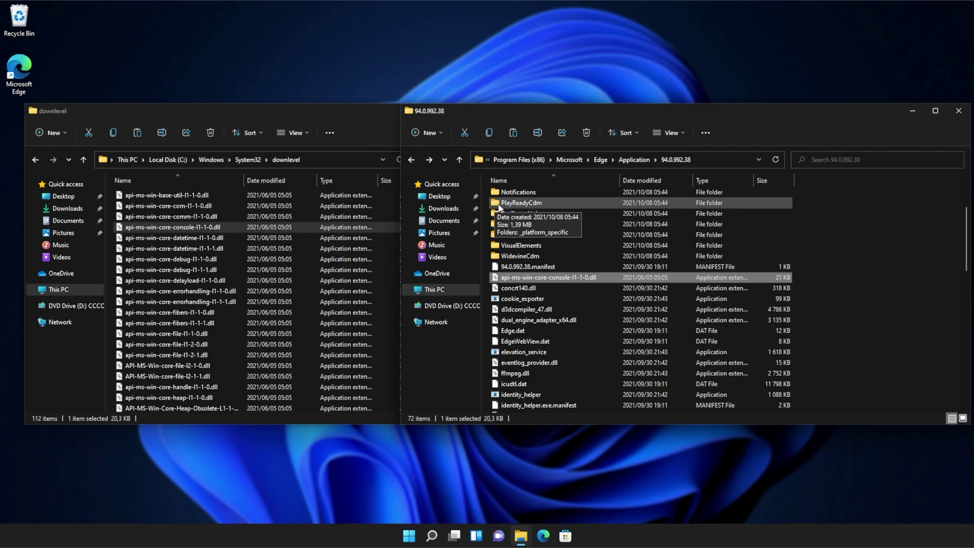
- Close the Edge folder window and the downlevel window
{"action": "left_click", "coordinate": [903, 234]}
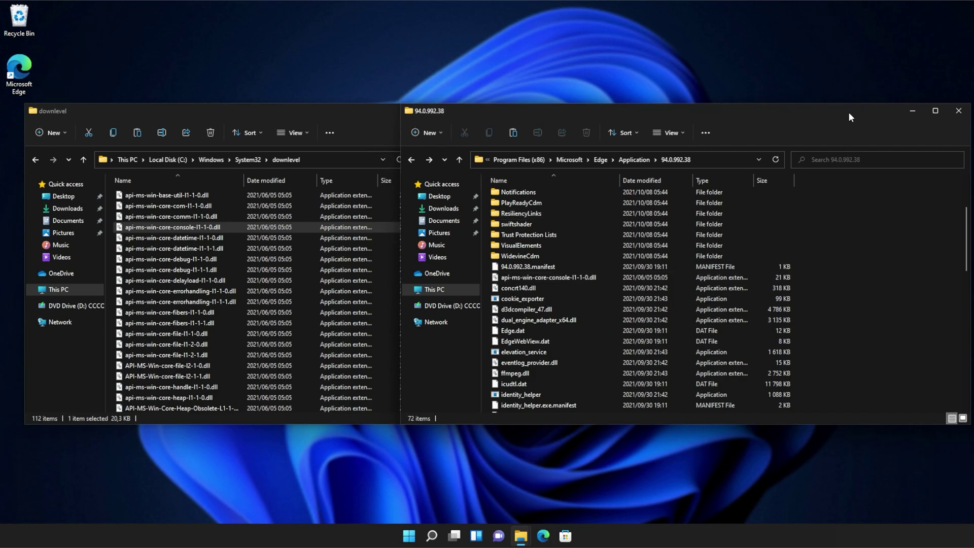
{"action": "left_click_drag", "start_coordinate": [848, 112], "coordinate": [657, 113]}
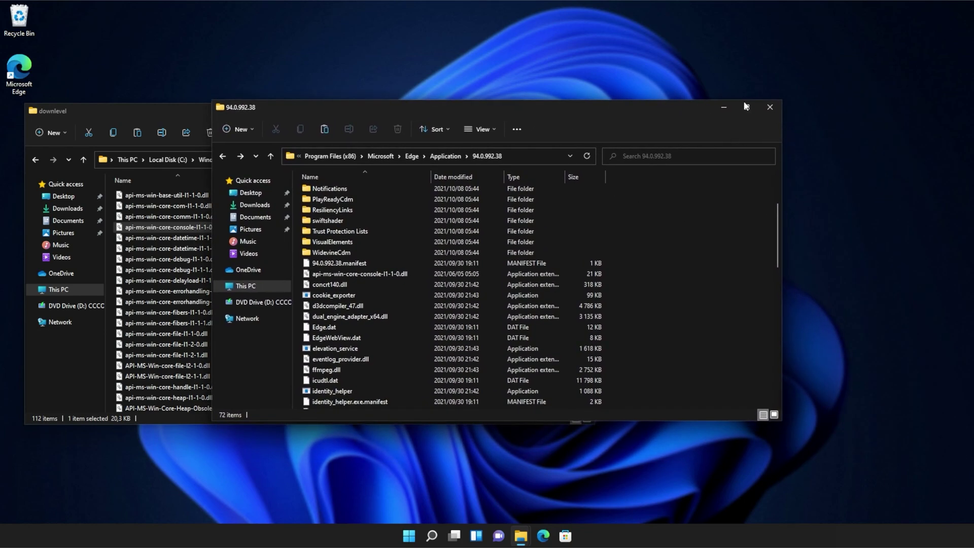
{"action": "left_click", "coordinate": [770, 106]}
{"action": "left_click_drag", "start_coordinate": [449, 111], "coordinate": [589, 118]}
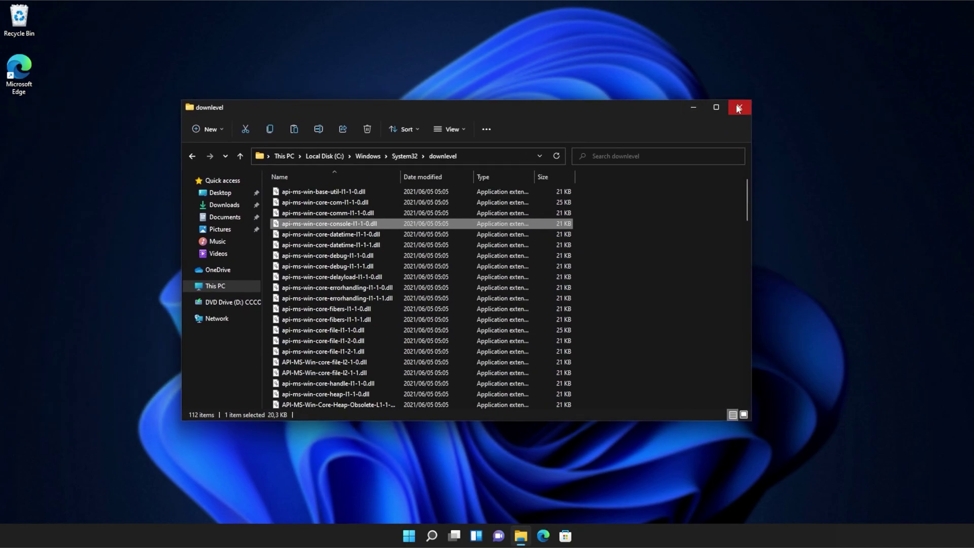
{"action": "left_click", "coordinate": [738, 108]}
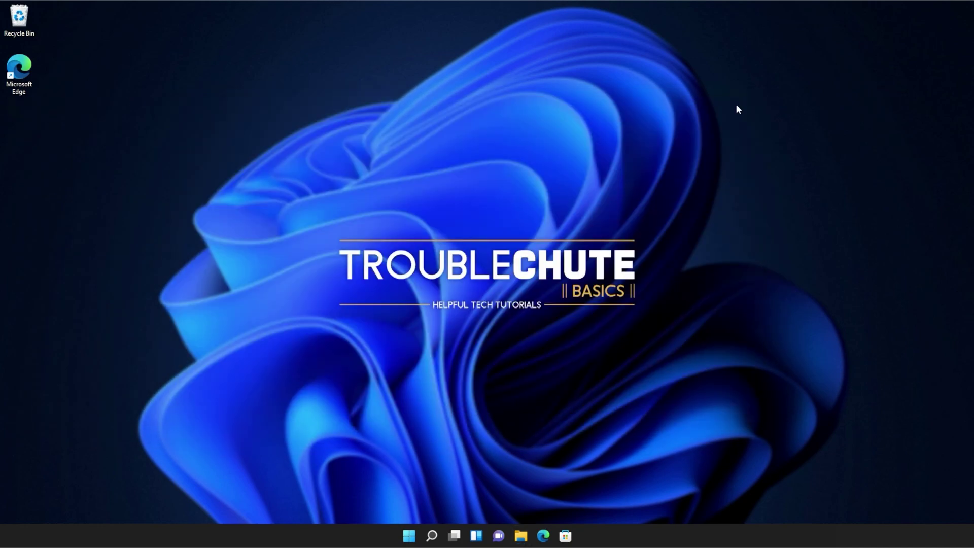